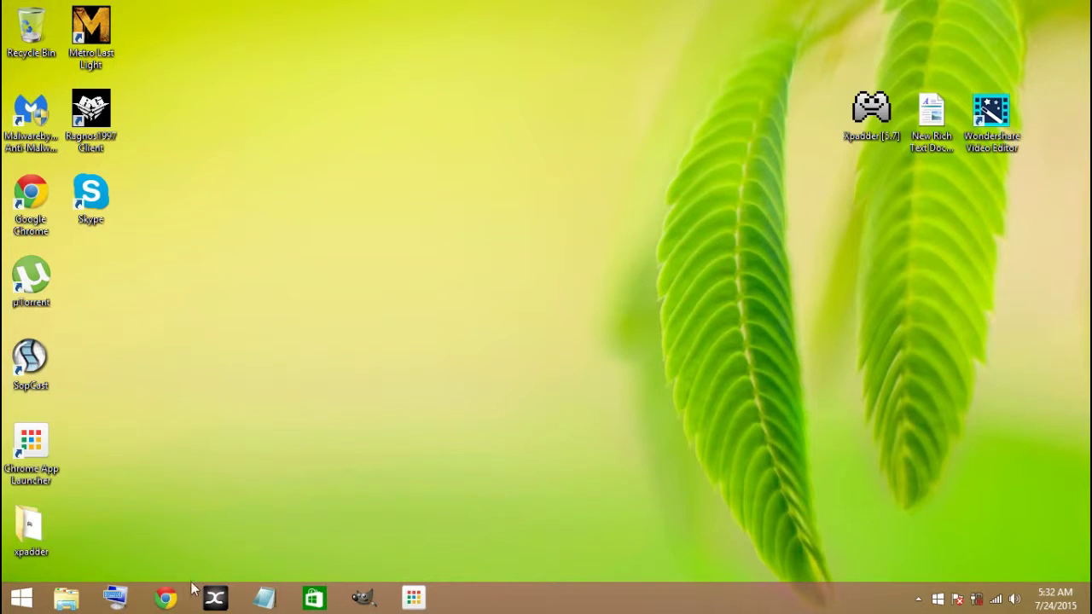
Launch Chrome and open a new tab on the Google search page
left_click(165, 598)
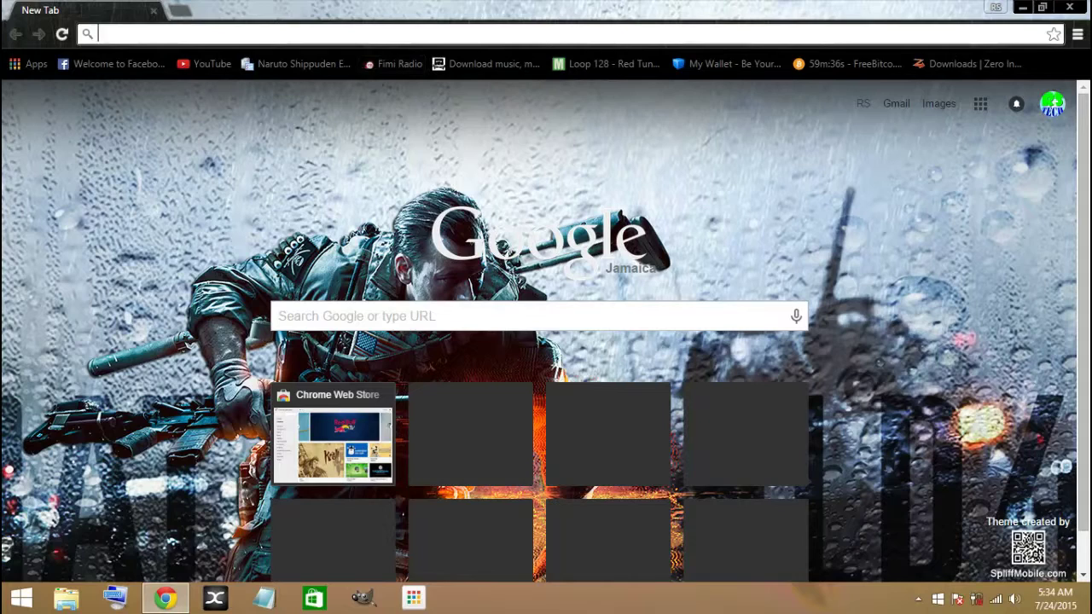
left_click(407, 33)
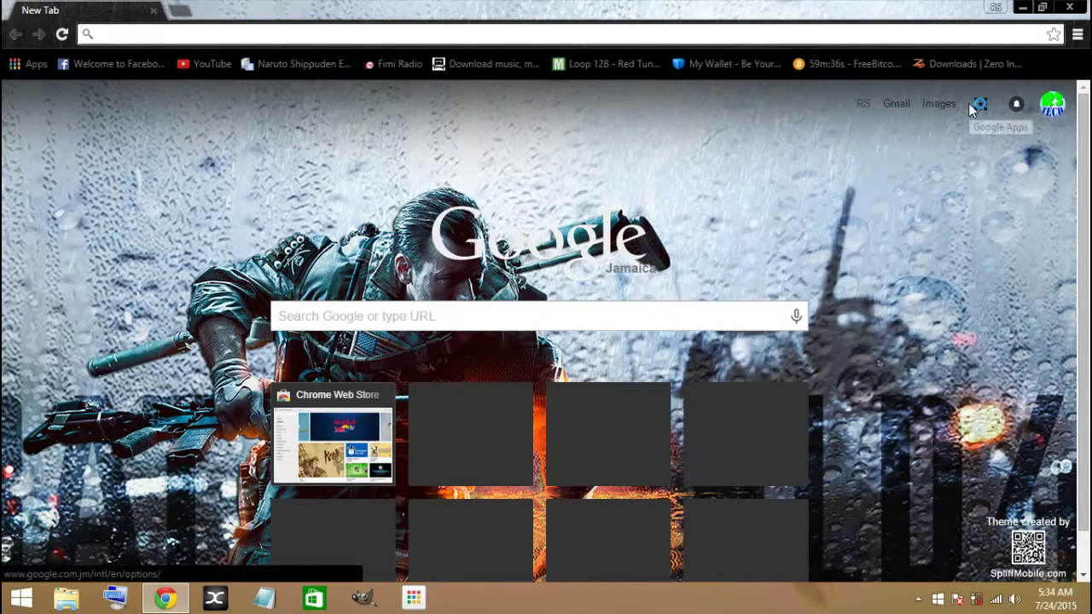
left_click(981, 65)
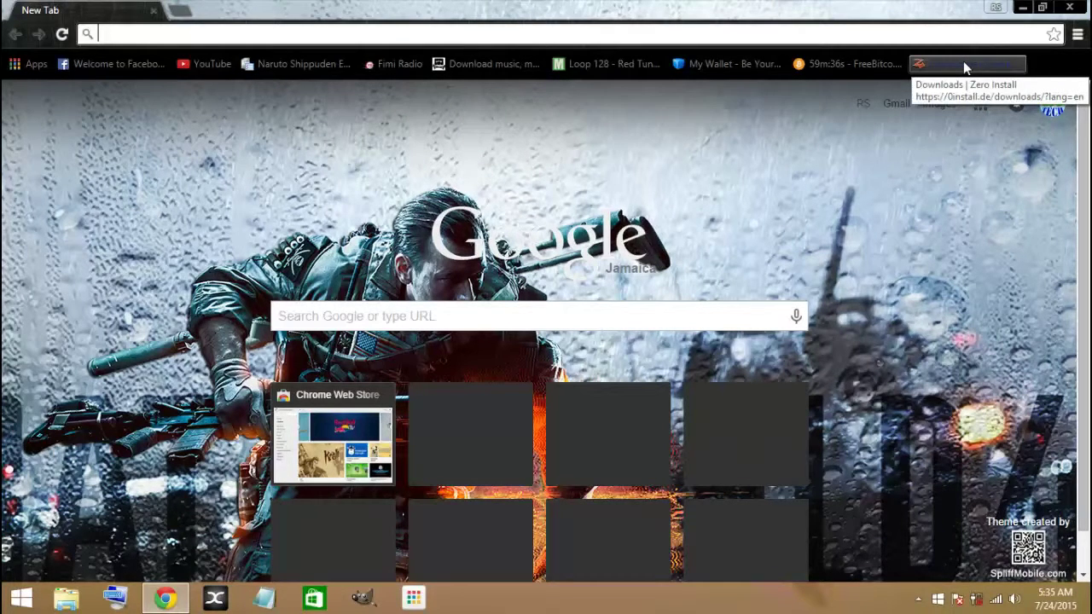
Open the Zero Install Downloads bookmark and download the 'For administrators' Windows installer
left_click(964, 65)
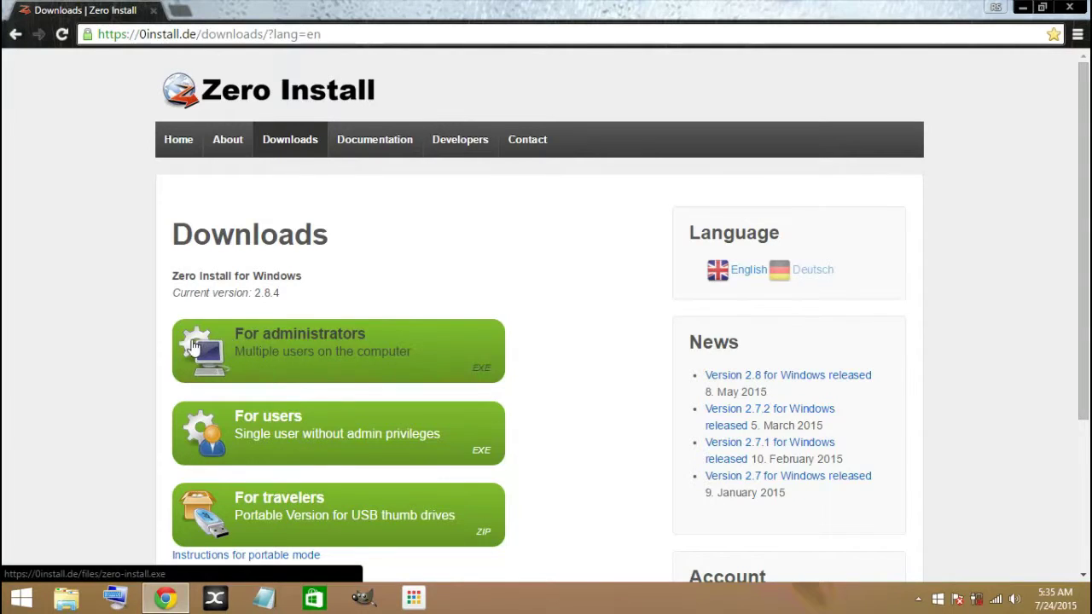
left_click(271, 365)
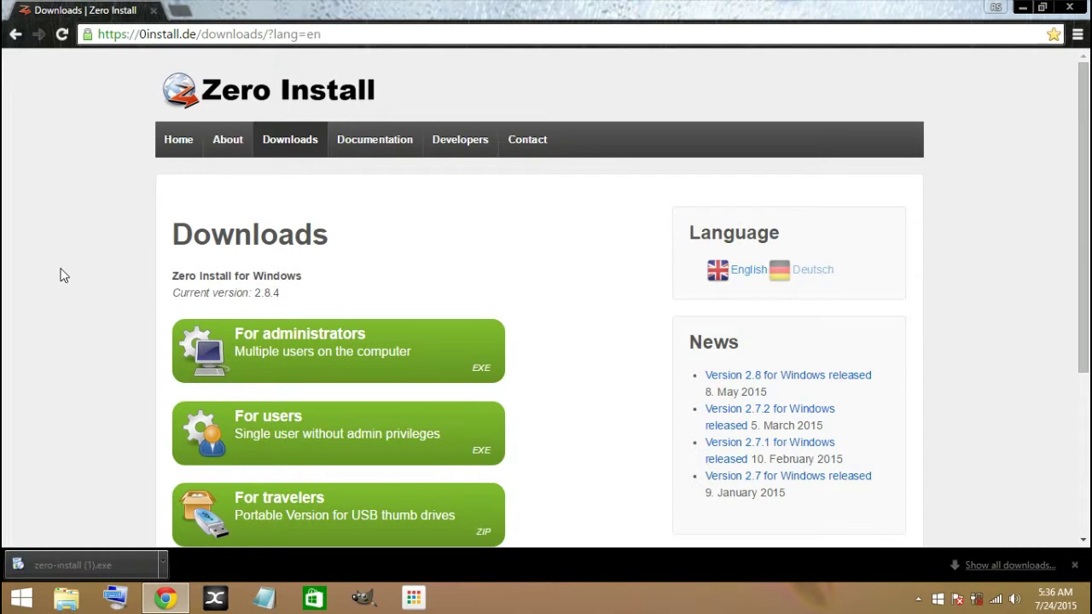
Run the downloaded Zero Install installer with Chrome minimised out of the way
left_click(141, 573)
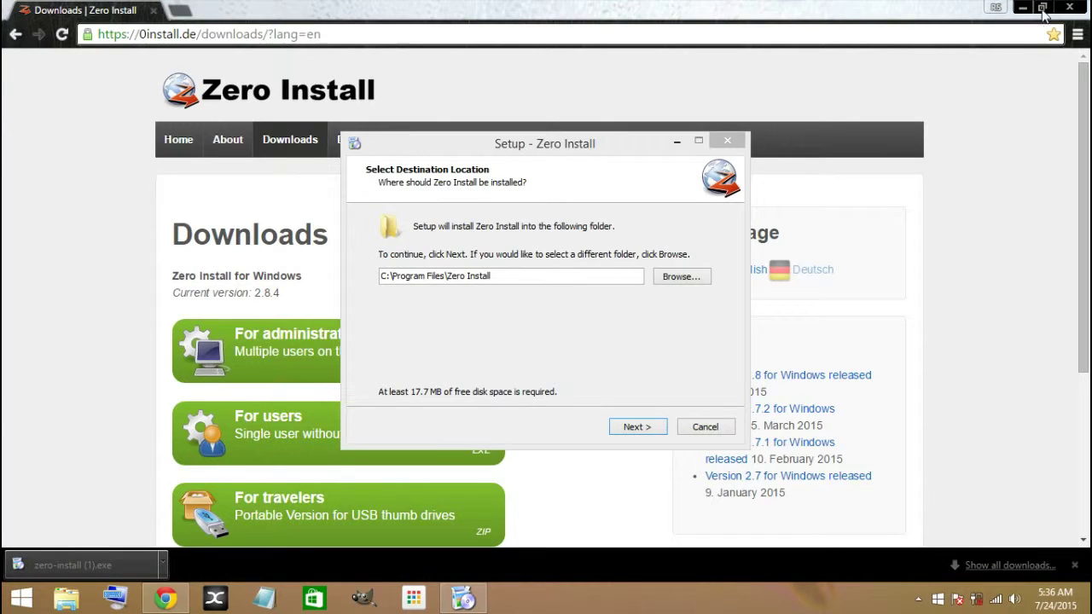
left_click(1070, 7)
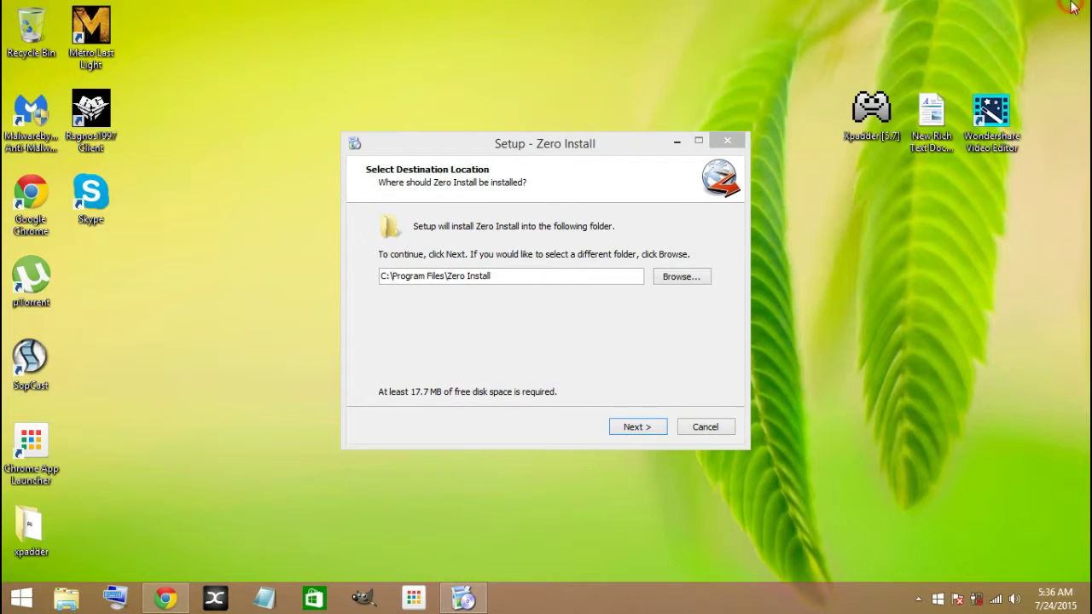
left_click(568, 152)
left_click_drag(568, 152, 527, 143)
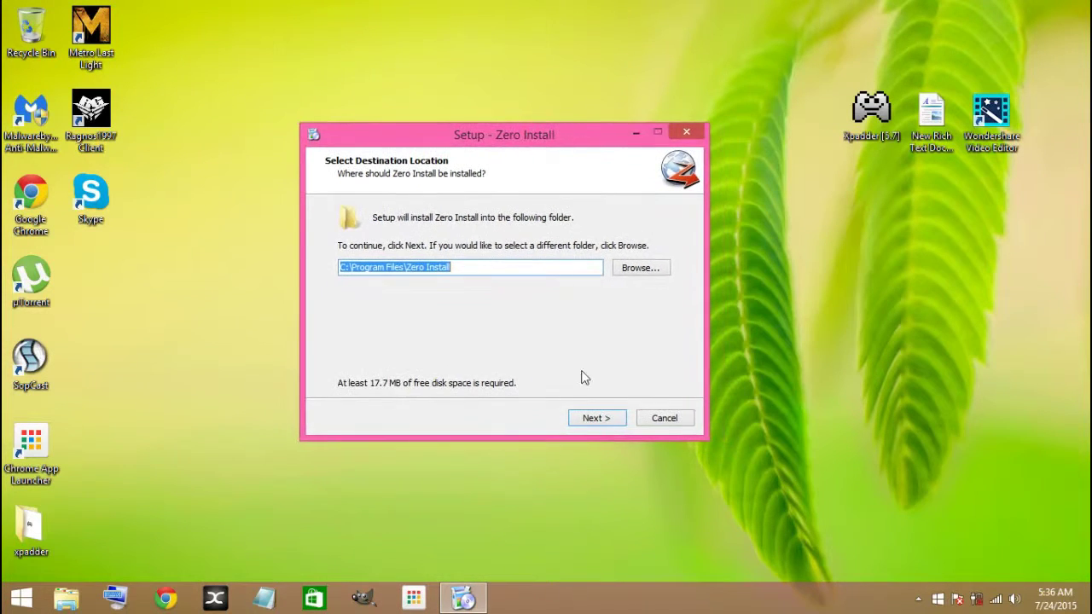
Install Zero Install to C:\Program Files\Zero Install with a desktop shortcut
left_click(592, 420)
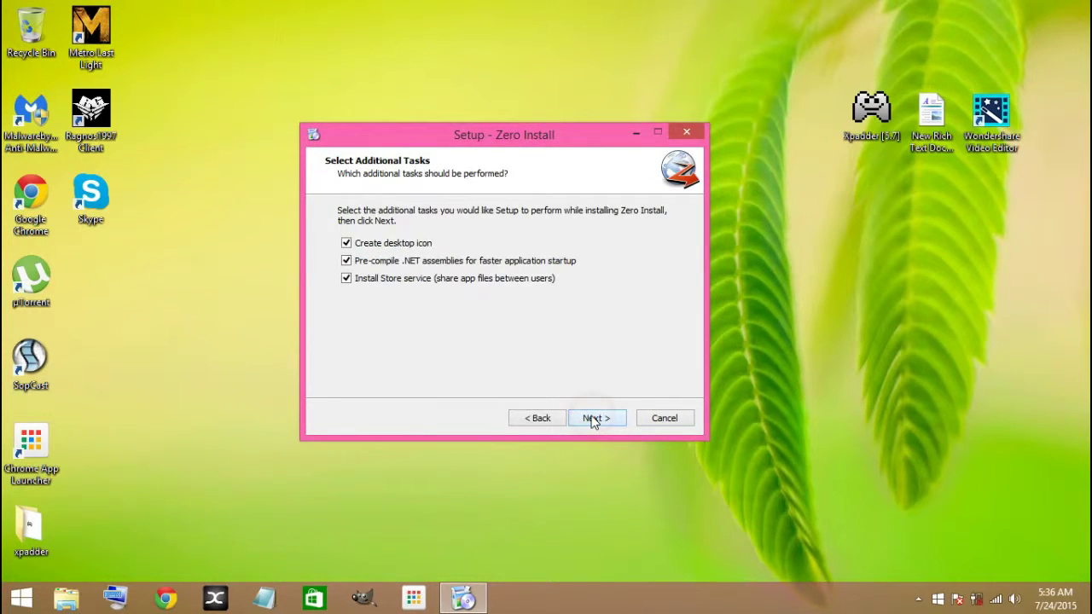
left_click(594, 419)
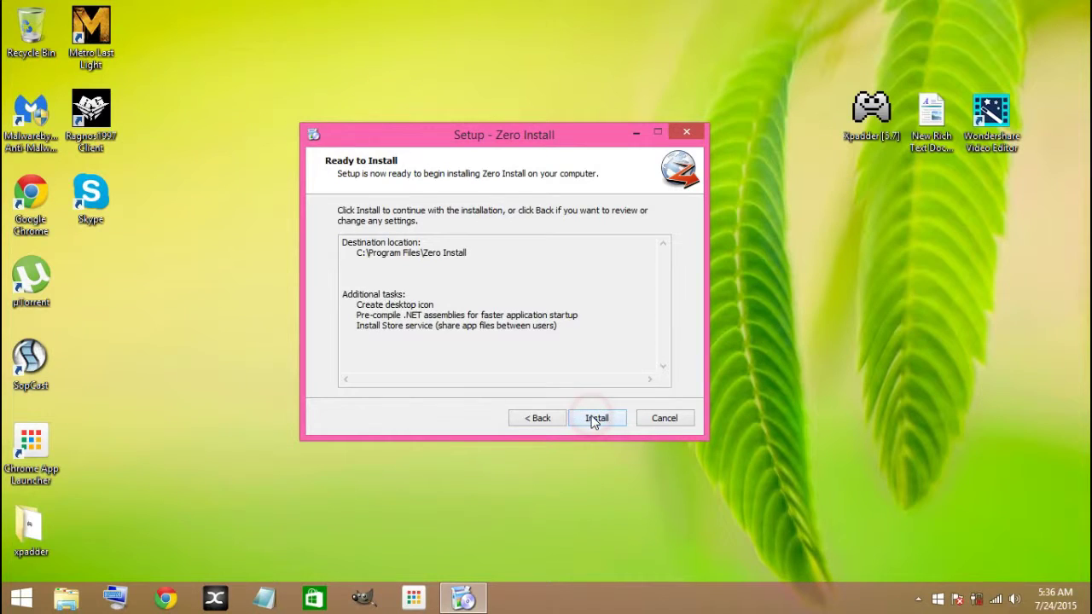
left_click(594, 419)
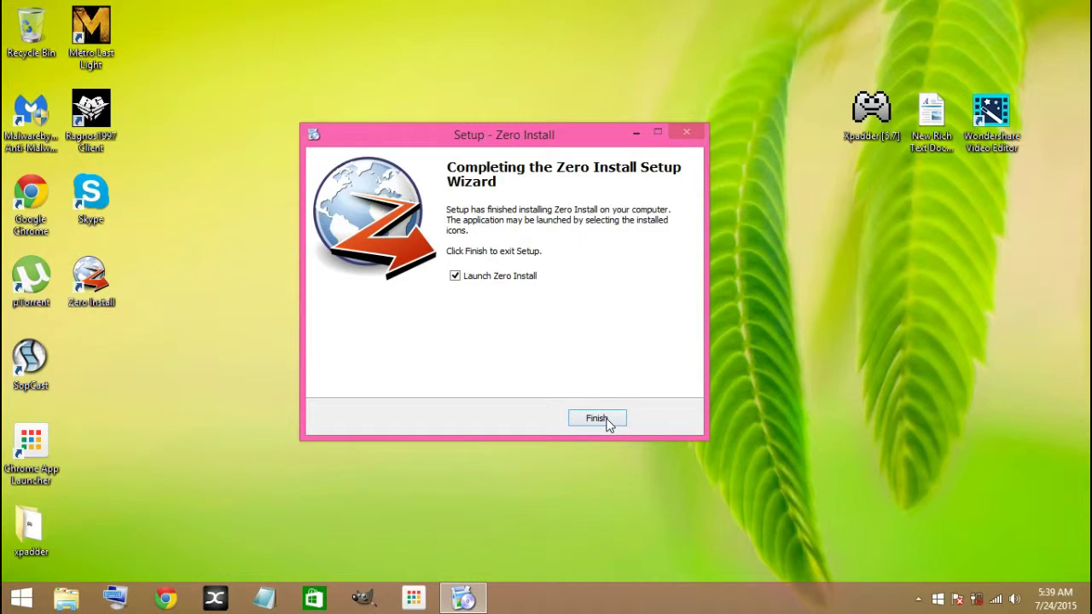
Finish setup, dismiss Getting started, and show the Catalog listing Apache Ant, Audacity, Blender
left_click(607, 420)
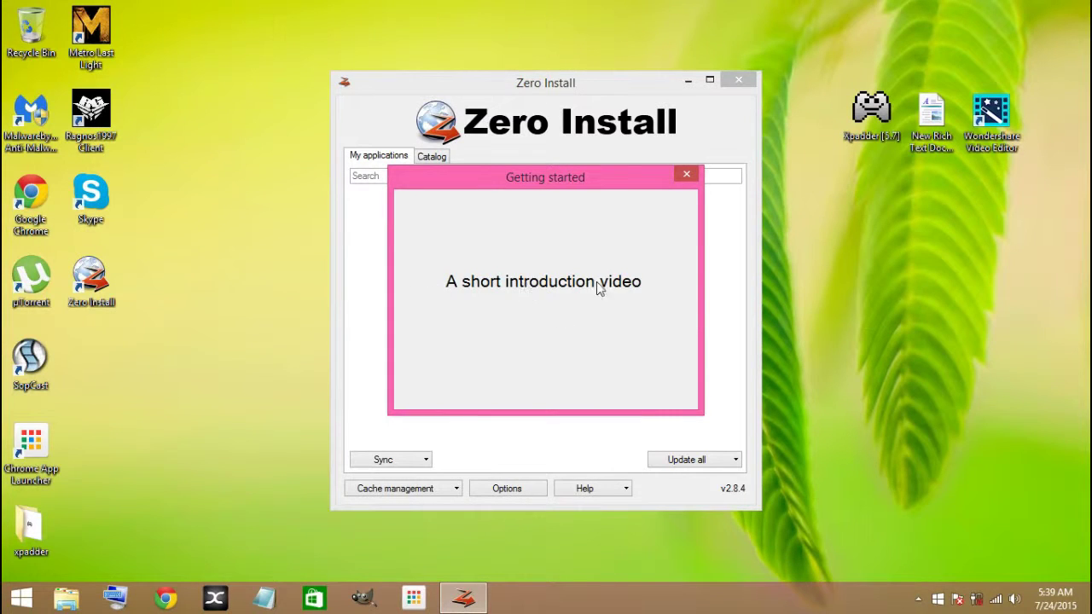
left_click(692, 173)
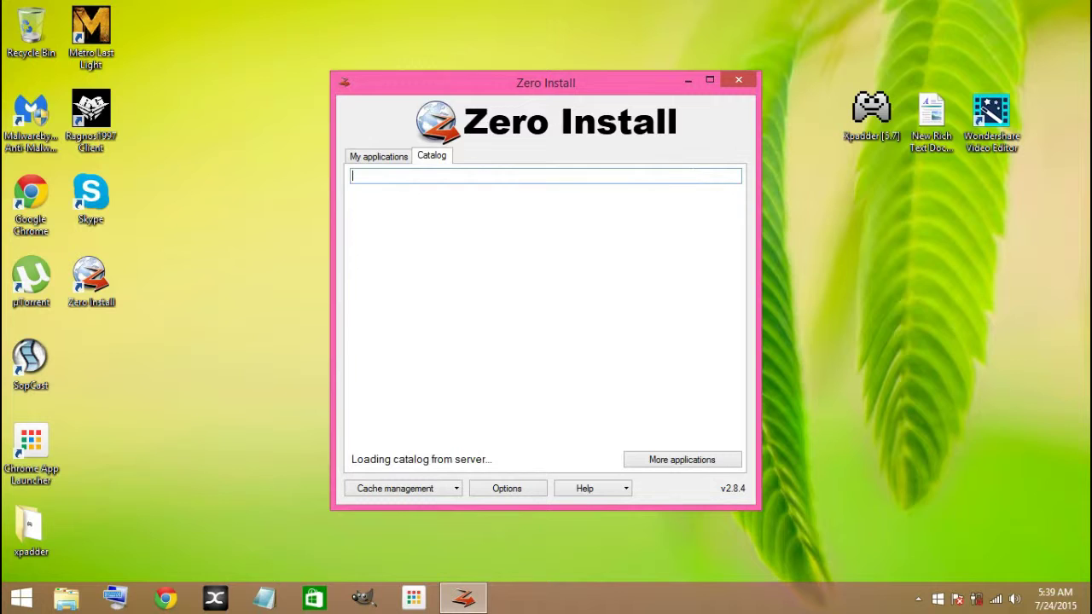
left_click(365, 159)
left_click(429, 157)
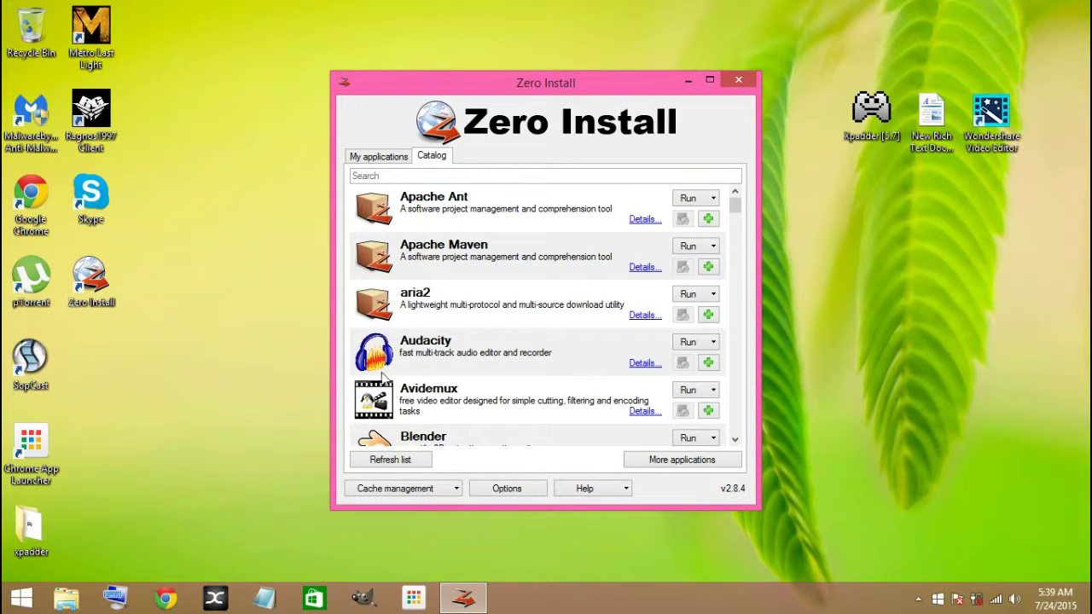
Scroll the catalog to GIMP and run it, downloading GIMP 2.8.10 with Python 3.2.5.1
left_click(737, 212)
mouse_move(738, 216)
left_mouse_down()
mouse_move(741, 299)
mouse_move(738, 289)
left_mouse_up()
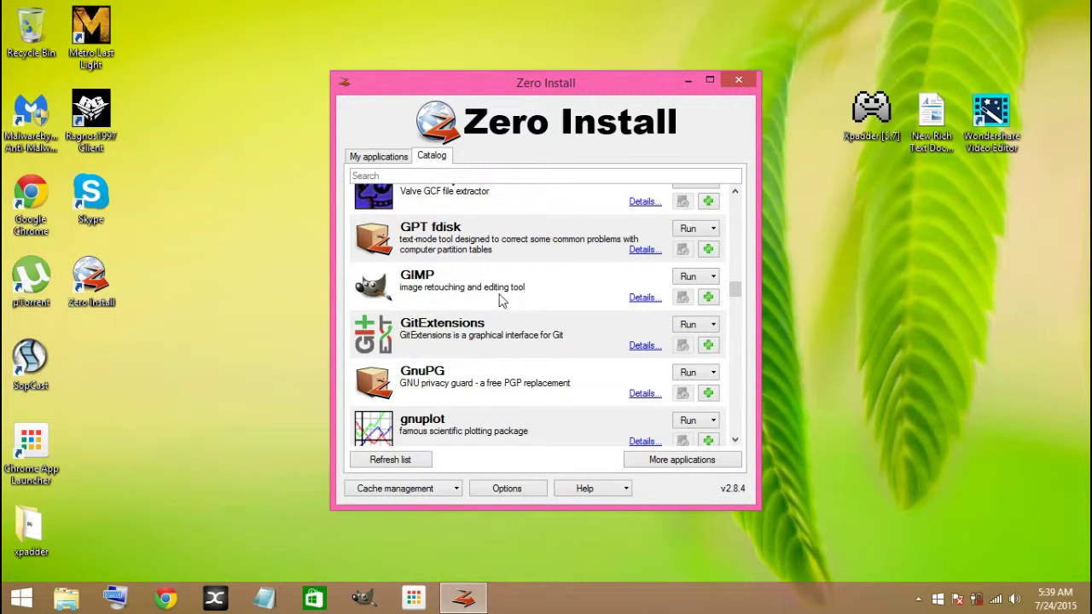
left_click(689, 281)
left_click(688, 281)
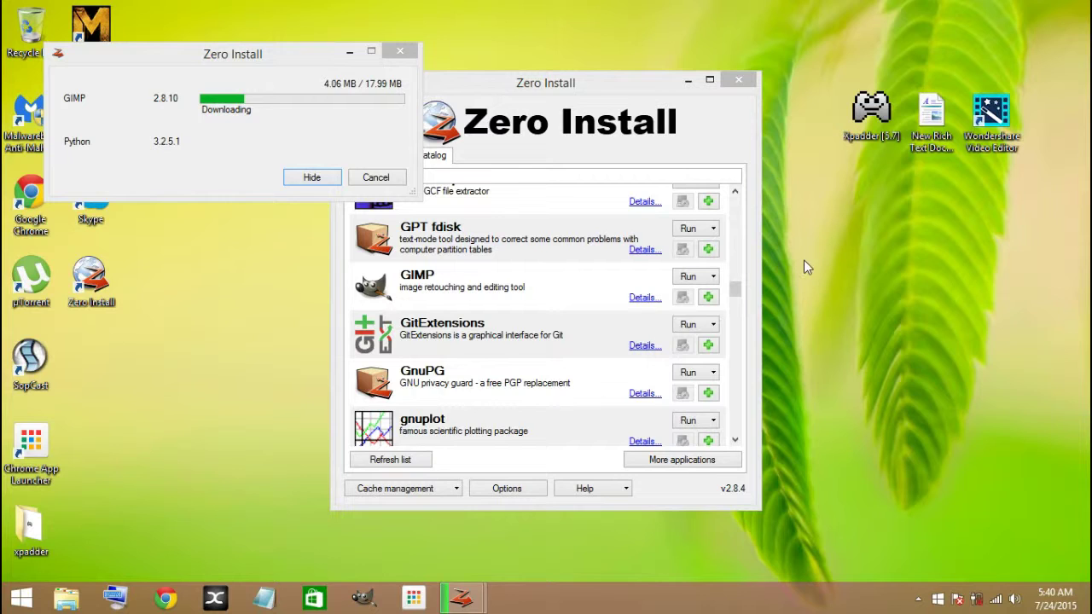
left_click(878, 264)
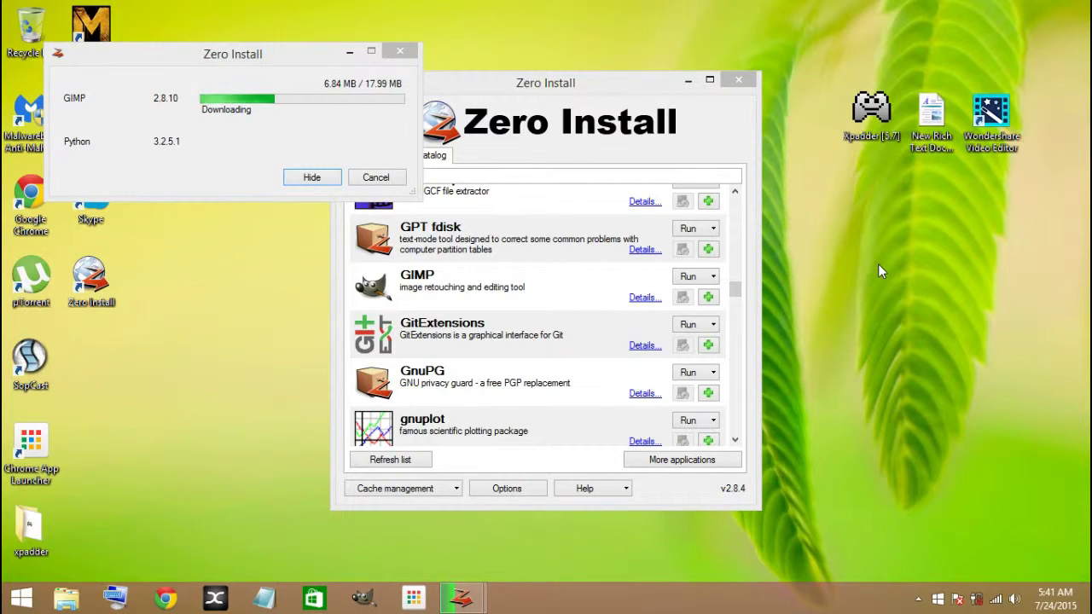